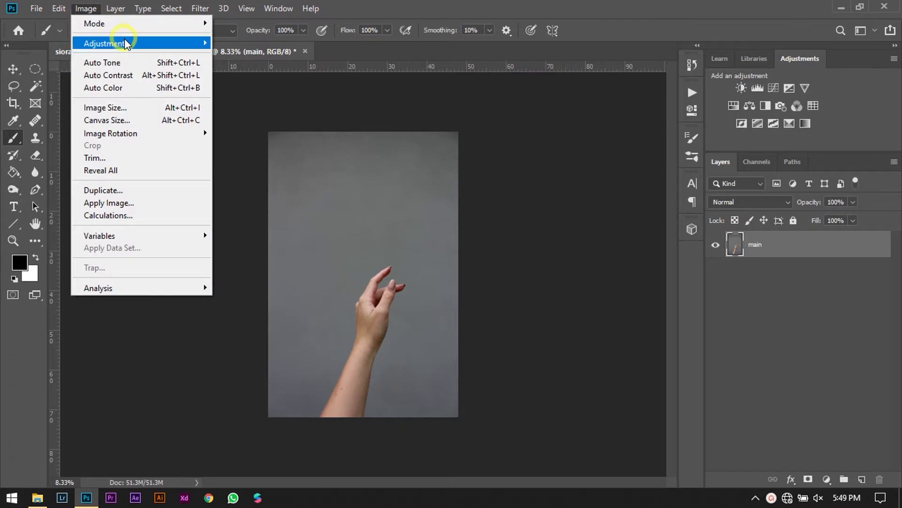
# Desaturate the main hand photo layer and activate the Move tool.
pyautogui.moveTo(123, 42)
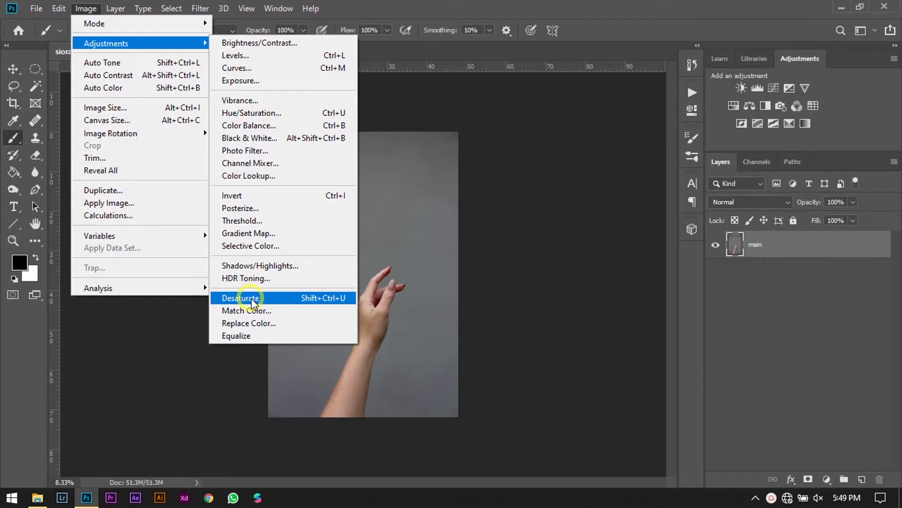
pyautogui.click(252, 298)
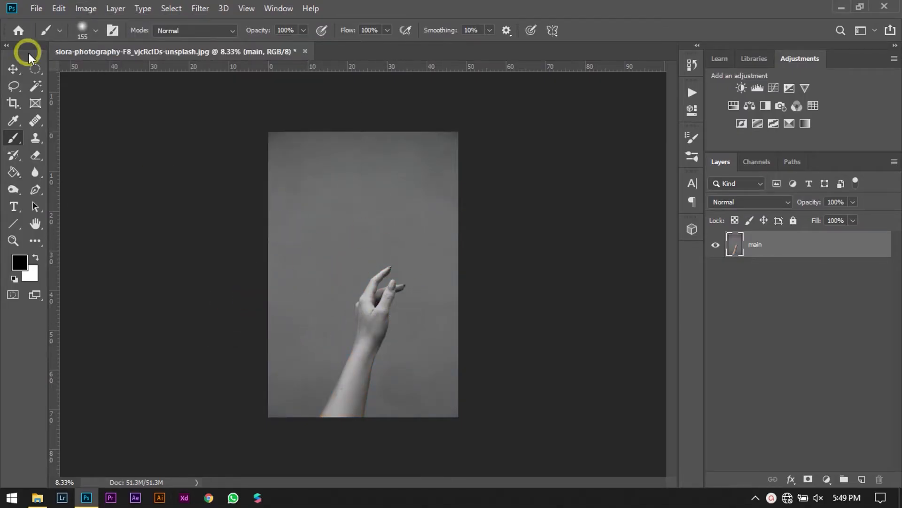
pyautogui.click(13, 69)
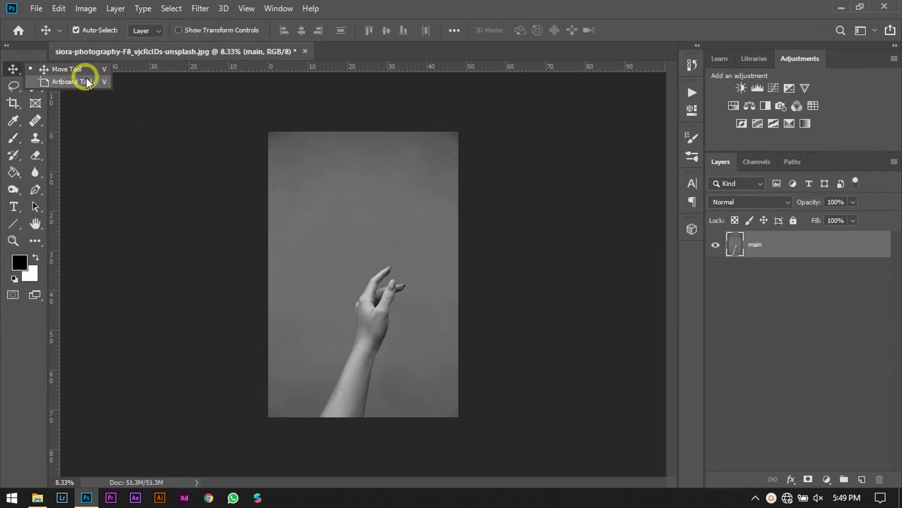
pyautogui.click(85, 72)
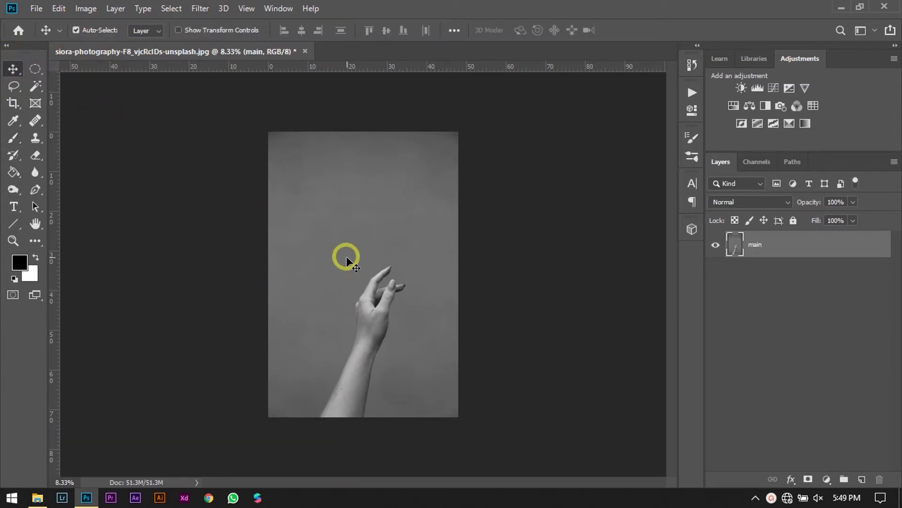
# Set up the Pen tool in Shape mode with no fill and a solid white 15 px stroke.
pyautogui.press('ctrl')
pyautogui.hotkey('ctrl', '=')
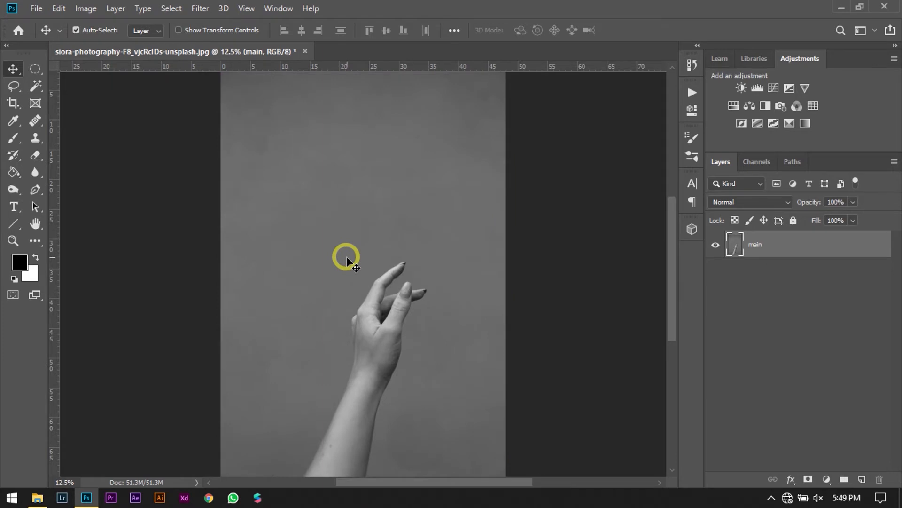
pyautogui.scroll(-1, 346, 256)
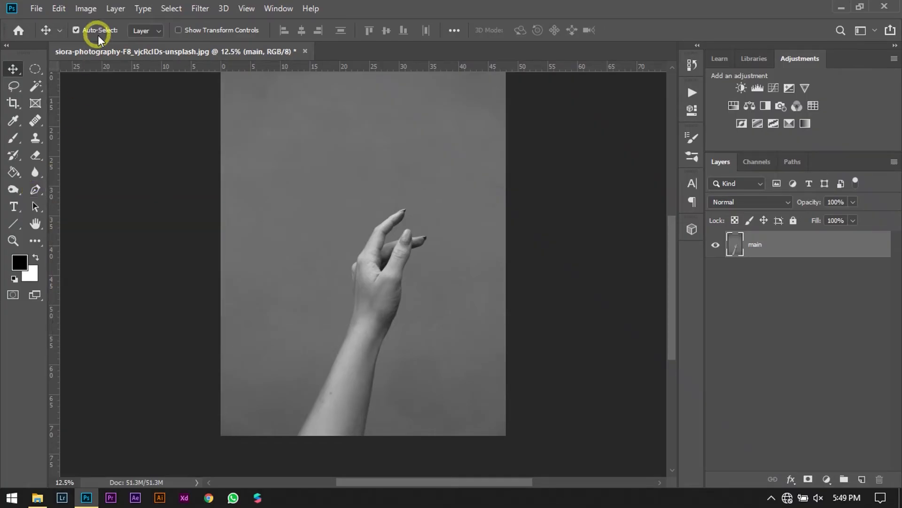
pyautogui.click(35, 191)
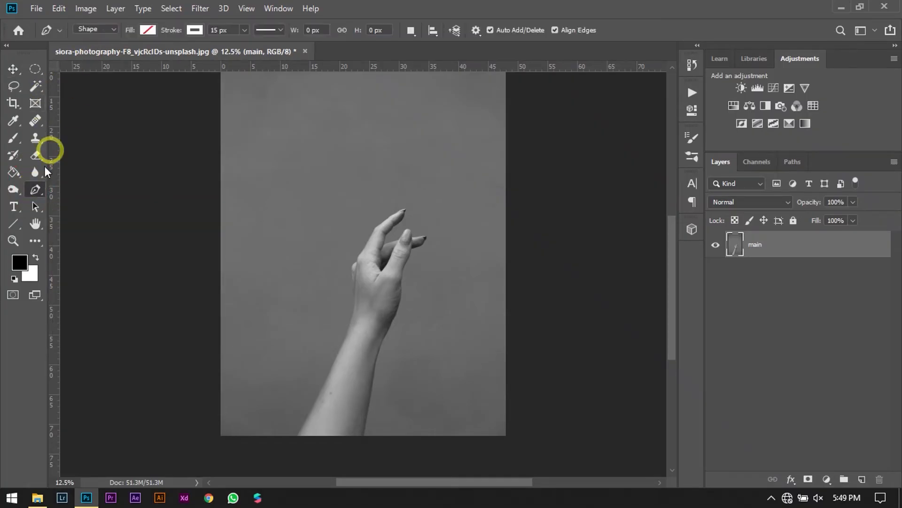
pyautogui.click(106, 27)
pyautogui.click(146, 30)
pyautogui.click(89, 57)
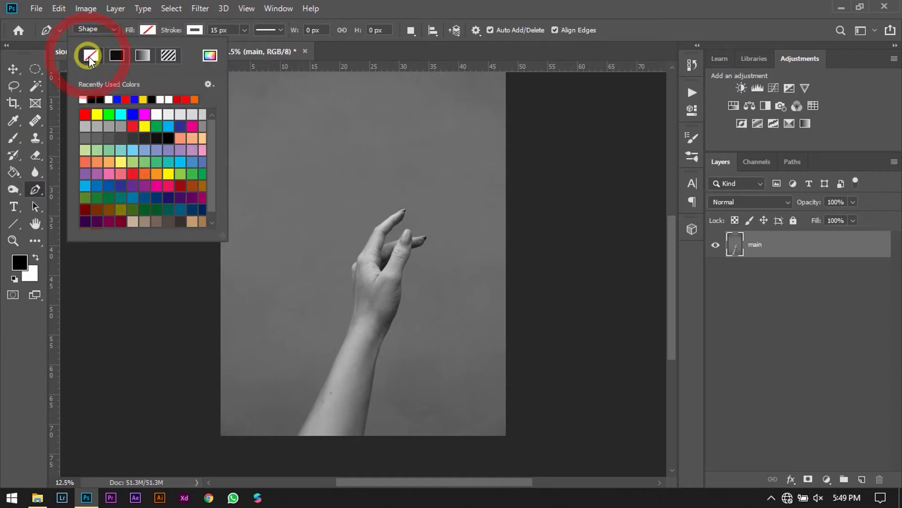
pyautogui.click(189, 34)
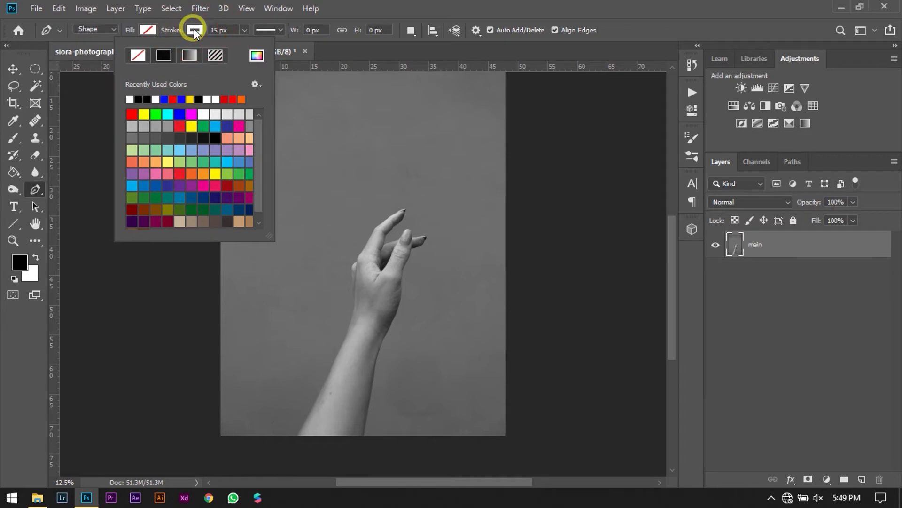
pyautogui.click(130, 99)
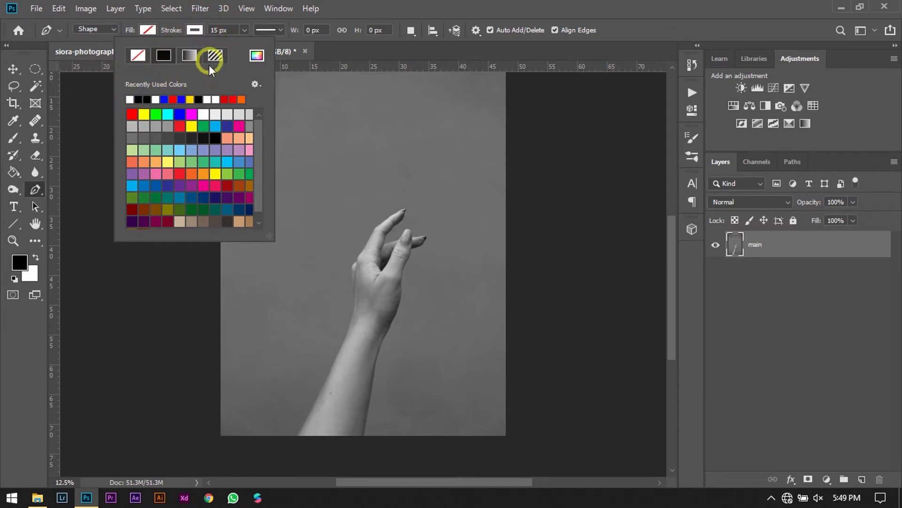
pyautogui.click(228, 30)
pyautogui.click(192, 31)
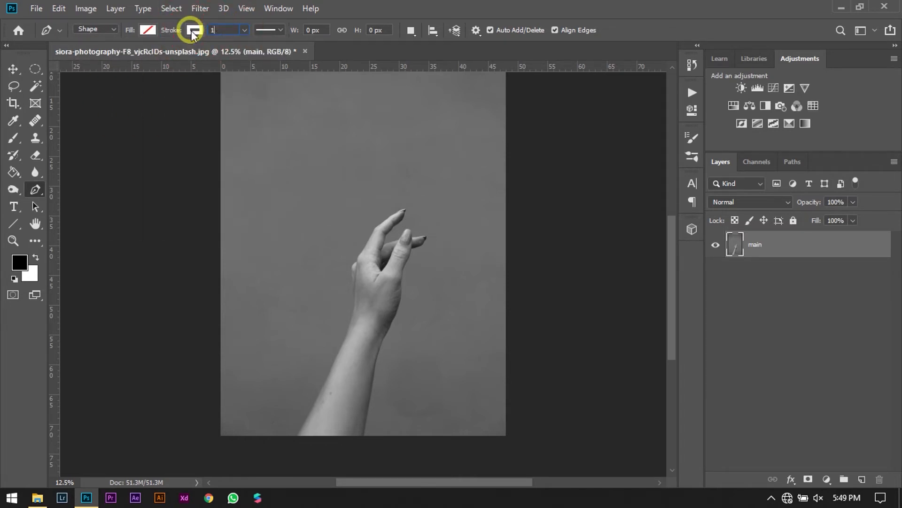
pyautogui.click(271, 30)
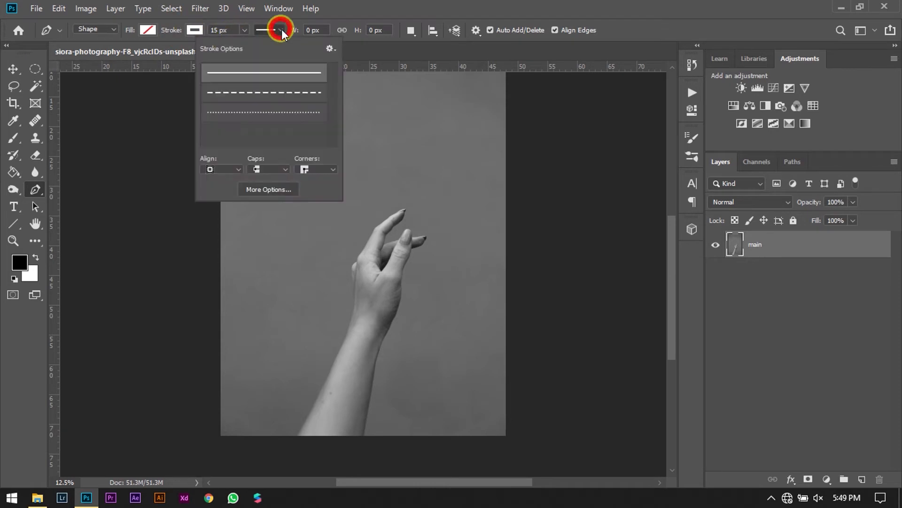
pyautogui.click(158, 115)
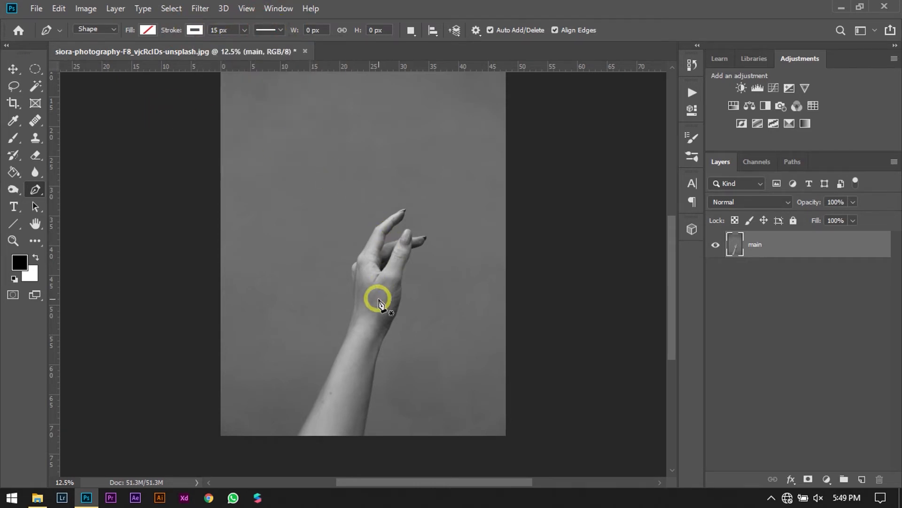
# Draw a closed triangle about 2010 px wide and 1770 px high across the hand and wrist, and deselect its layer.
pyautogui.scroll(2, 381, 304)
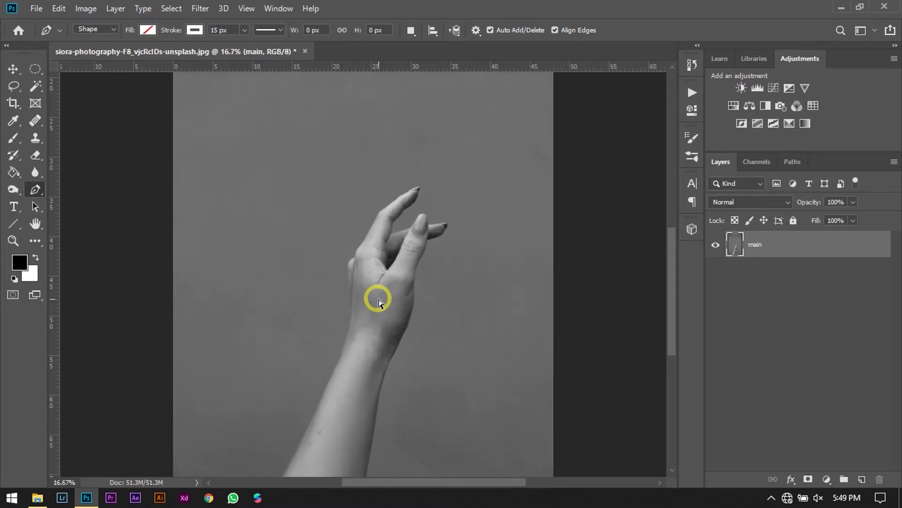
pyautogui.scroll(-1, 378, 301)
pyautogui.click(280, 289)
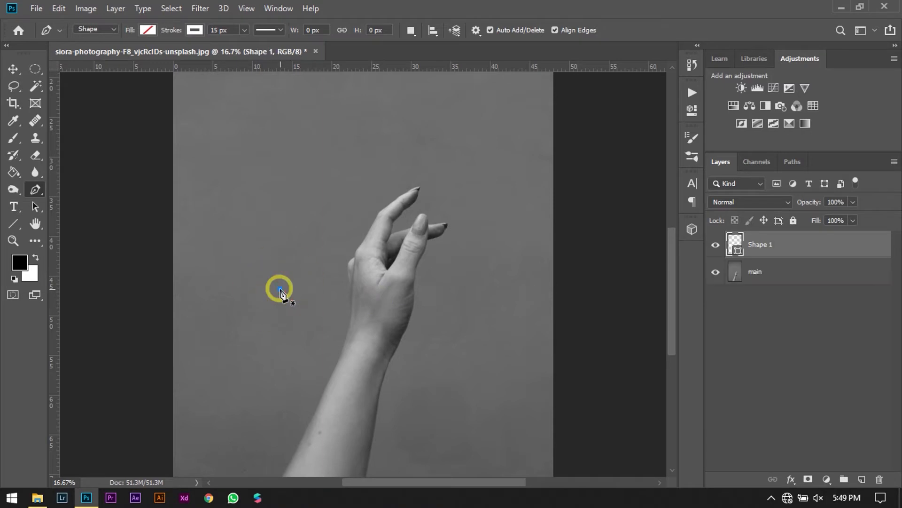
pyautogui.click(501, 193)
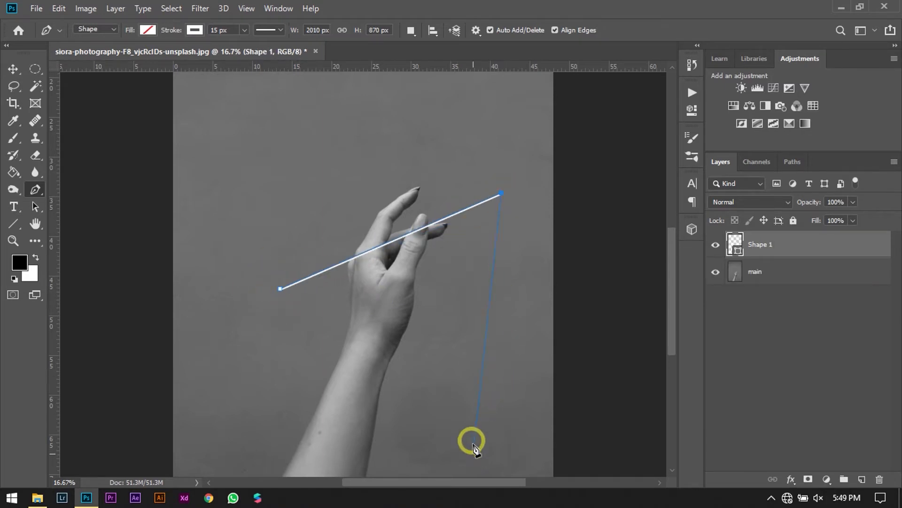
pyautogui.click(471, 388)
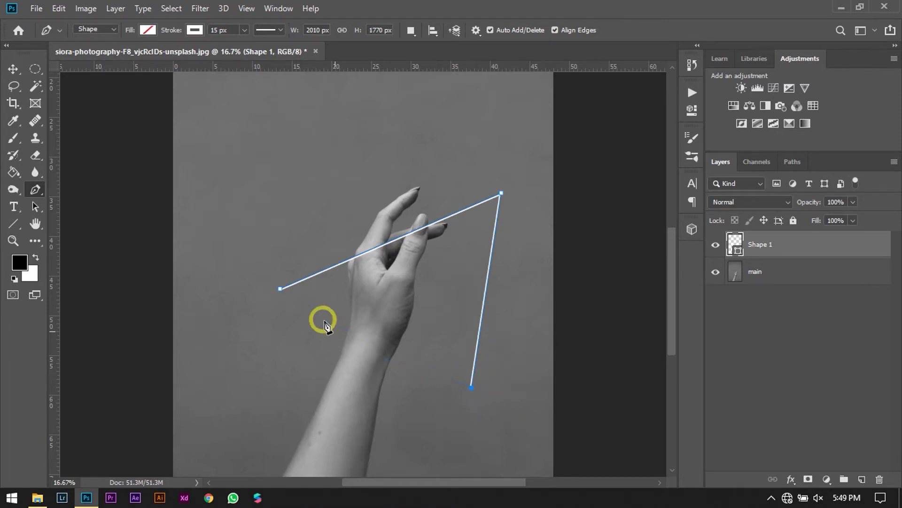
pyautogui.click(280, 289)
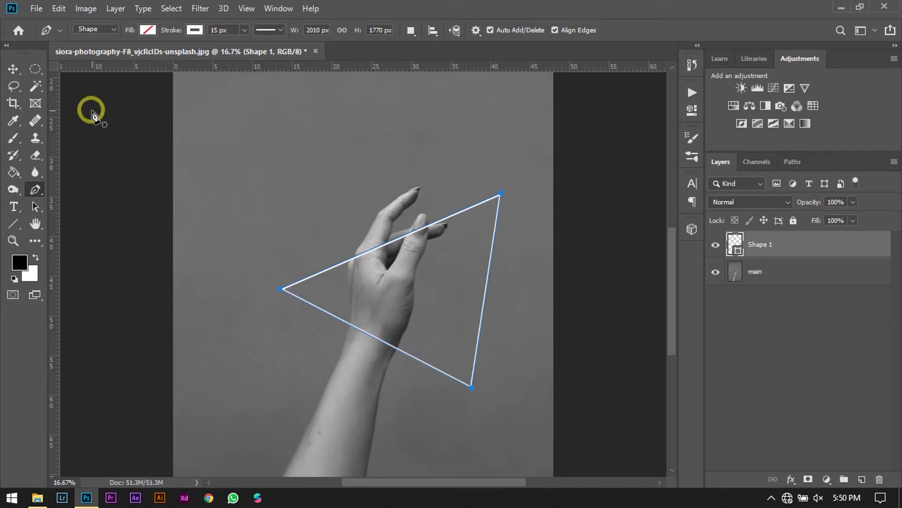
pyautogui.click(13, 70)
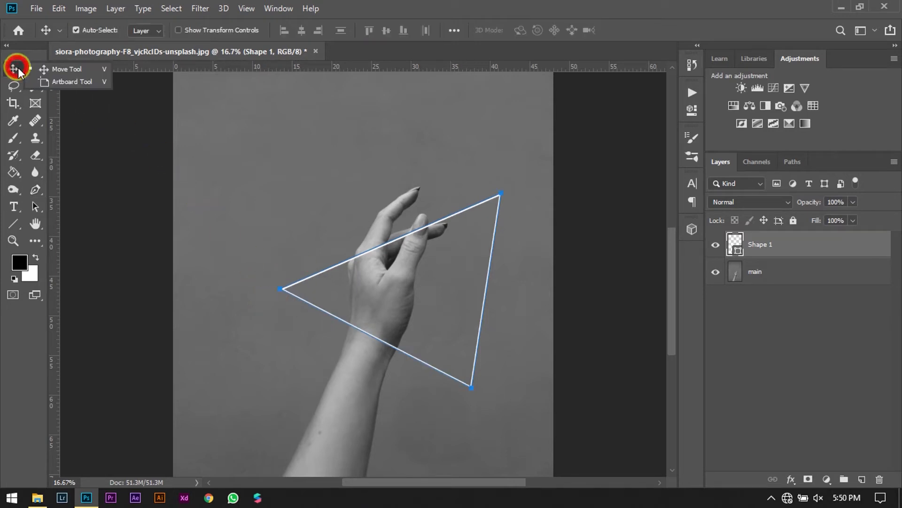
pyautogui.click(95, 73)
pyautogui.click(726, 359)
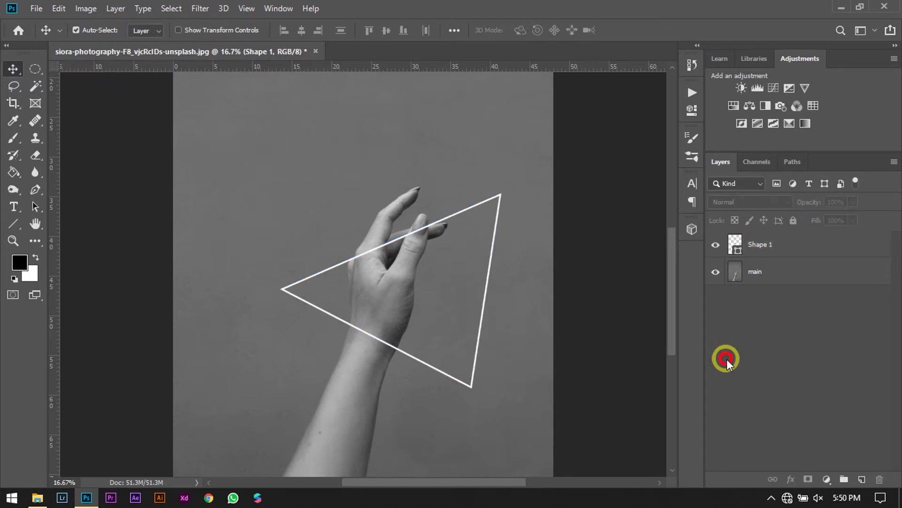
# Add an Outer Glow effect to the triangle's shape layer, keeping the triangle in view beside the effect settings.
pyautogui.click(775, 253)
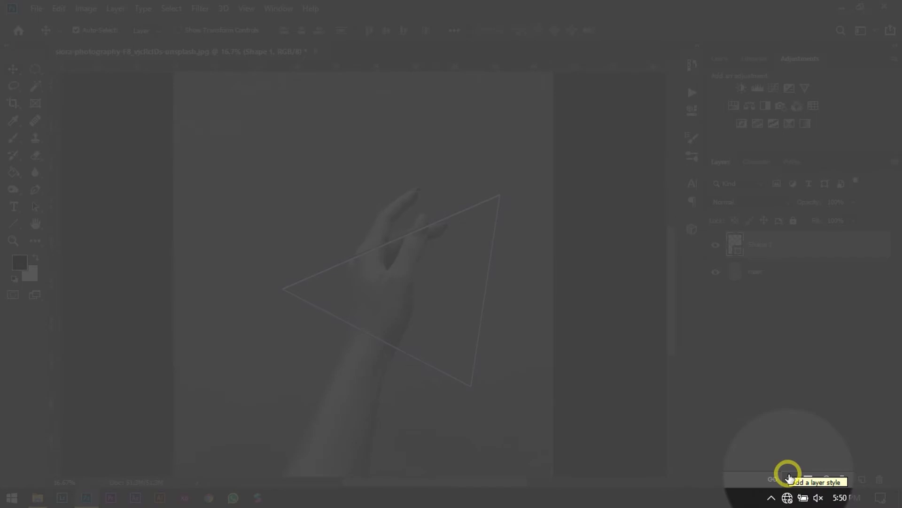
pyautogui.click(790, 477)
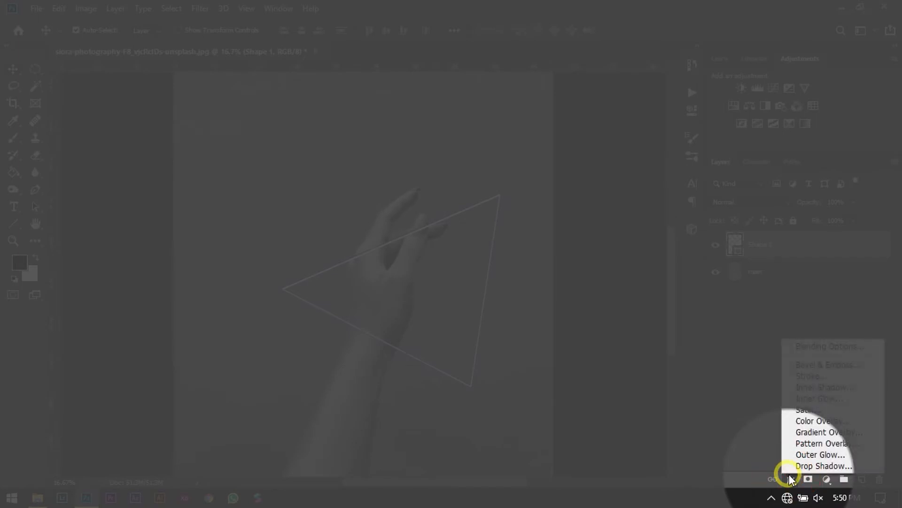
pyautogui.click(811, 454)
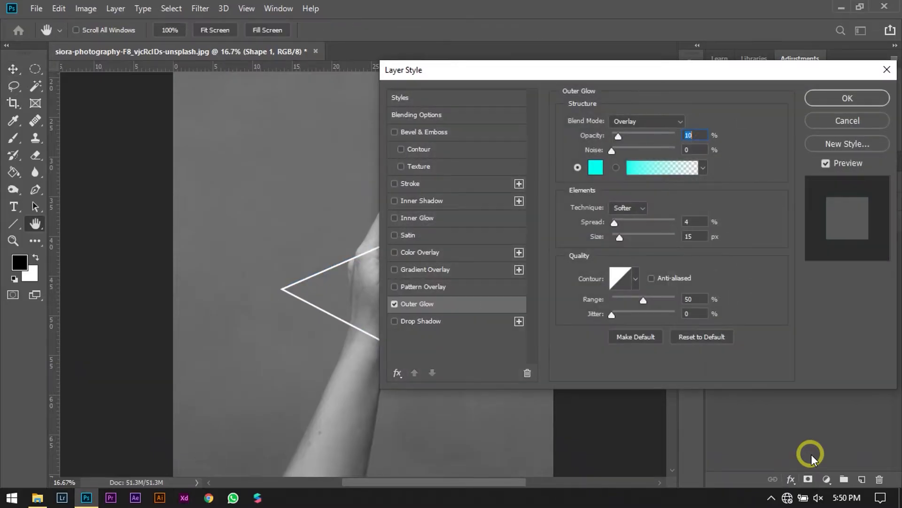
pyautogui.moveTo(533, 78); pyautogui.dragTo(560, 74)
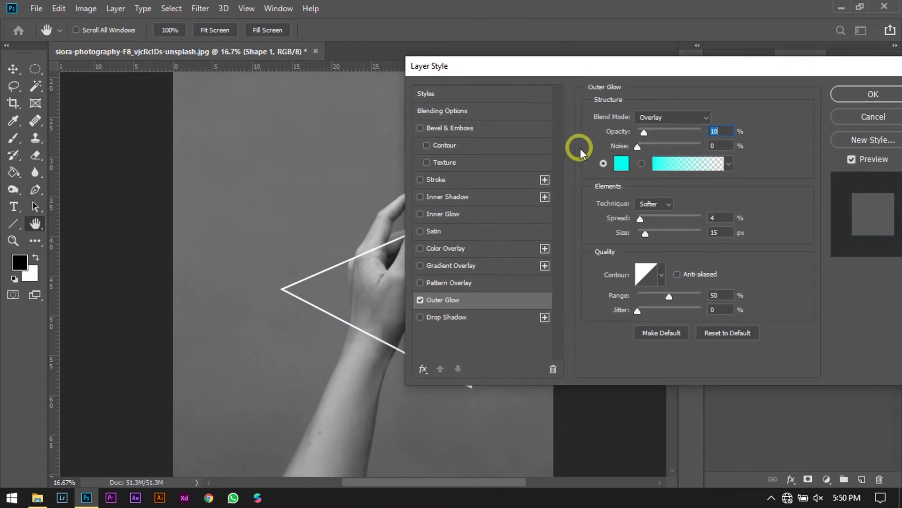
pyautogui.hotkey('ctrl', '+')
pyautogui.hotkey('ctrl', '+')
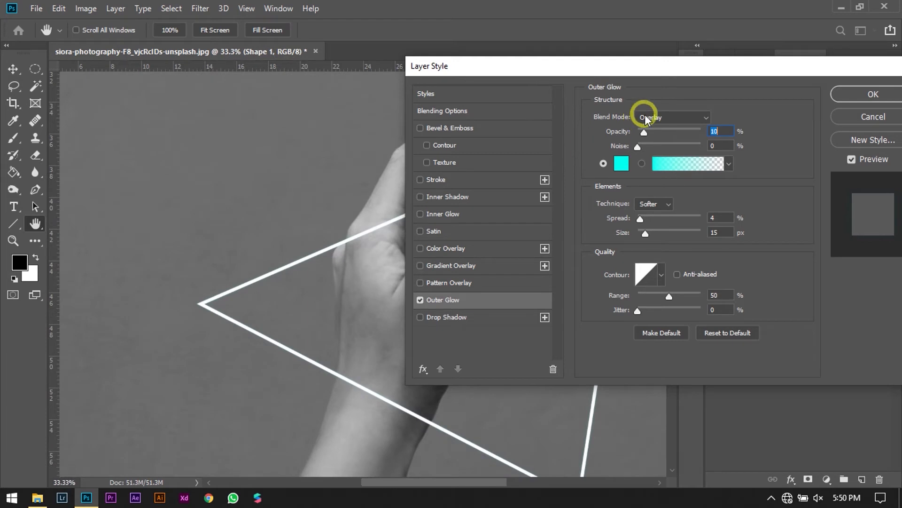
# Set the cyan outer glow's blend mode to Screen, opacity to 100%, spread to 38% and size to 166 px.
pyautogui.moveTo(644, 236); pyautogui.dragTo(670, 236)
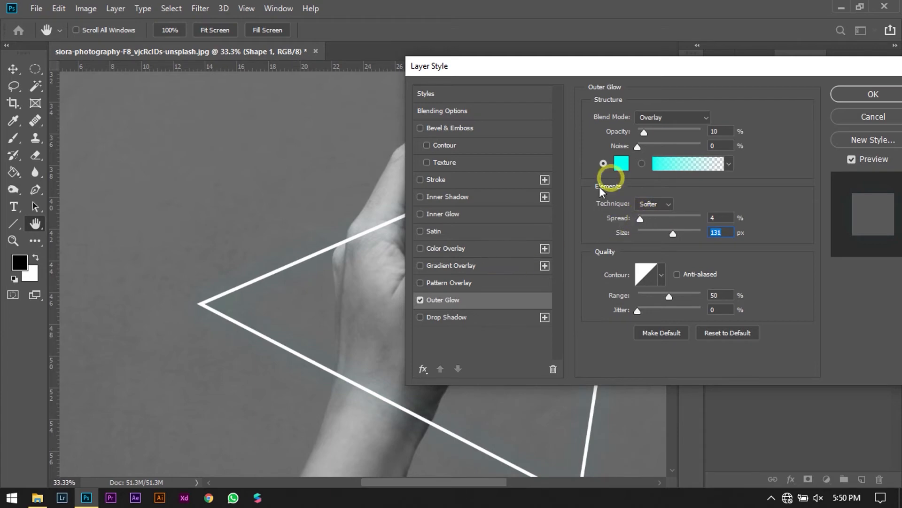
pyautogui.click(667, 116)
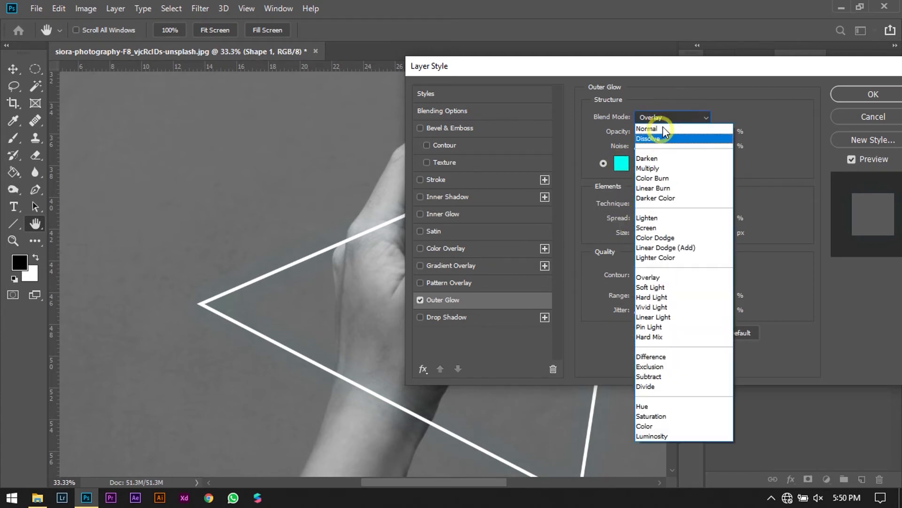
pyautogui.click(651, 228)
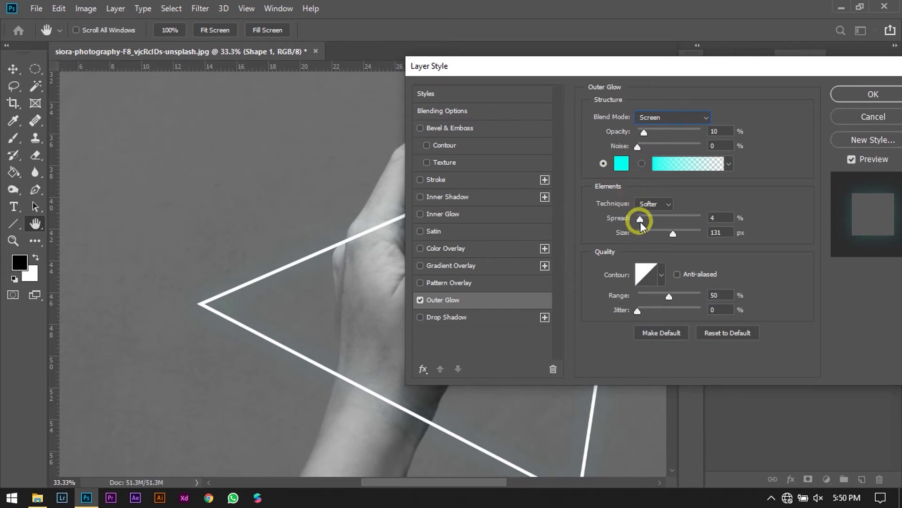
pyautogui.moveTo(640, 219); pyautogui.dragTo(681, 233)
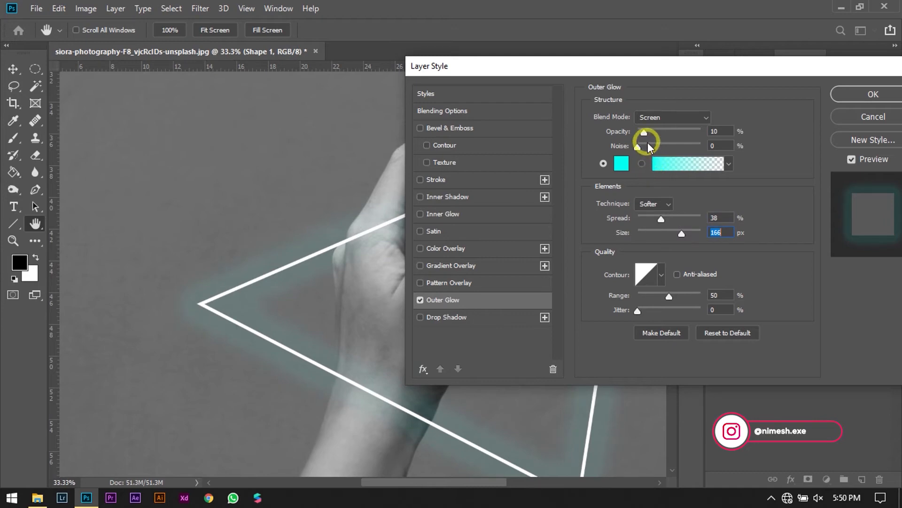
pyautogui.moveTo(644, 131); pyautogui.dragTo(705, 124)
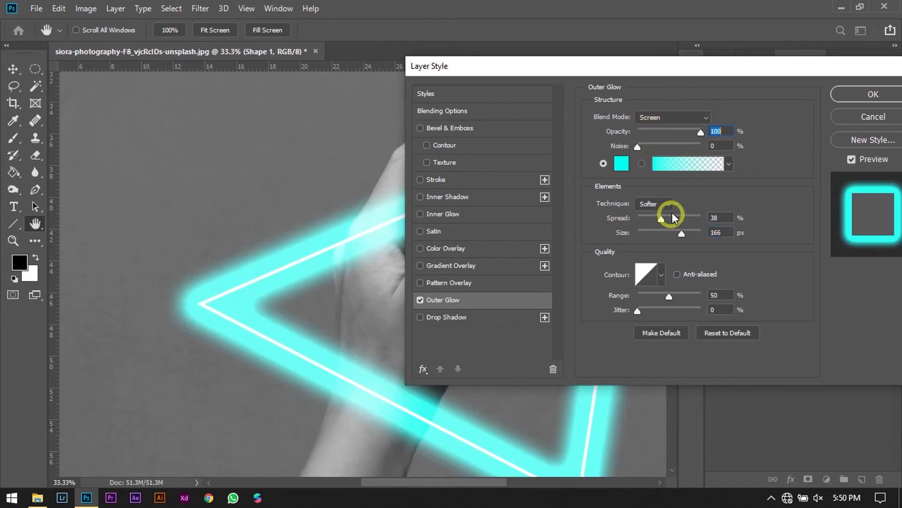
# Refine the outer glow to 10% spread, 100 px size and 80% opacity, and apply the layer style.
pyautogui.moveTo(664, 221)
pyautogui.mouseDown()
pyautogui.moveTo(642, 220)
pyautogui.moveTo(677, 236)
pyautogui.moveTo(648, 221)
pyautogui.mouseUp()
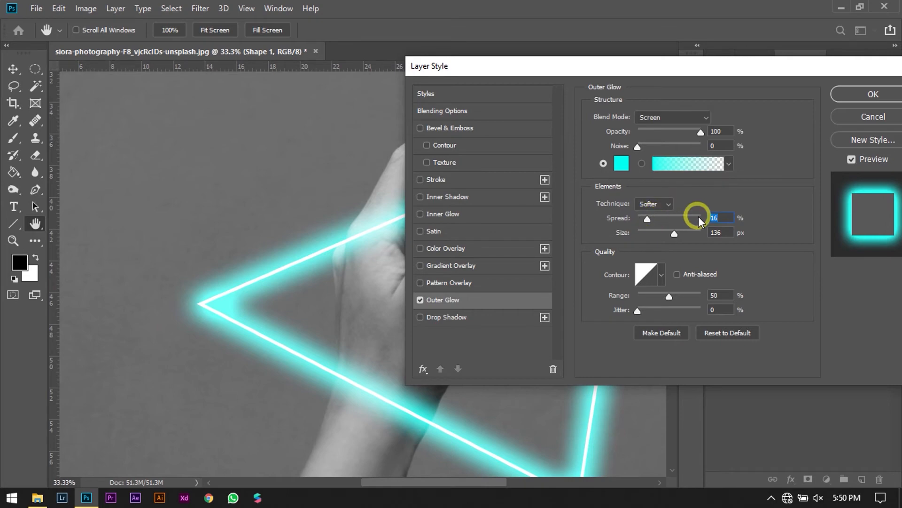
pyautogui.write('10')
pyautogui.doubleClick(707, 234)
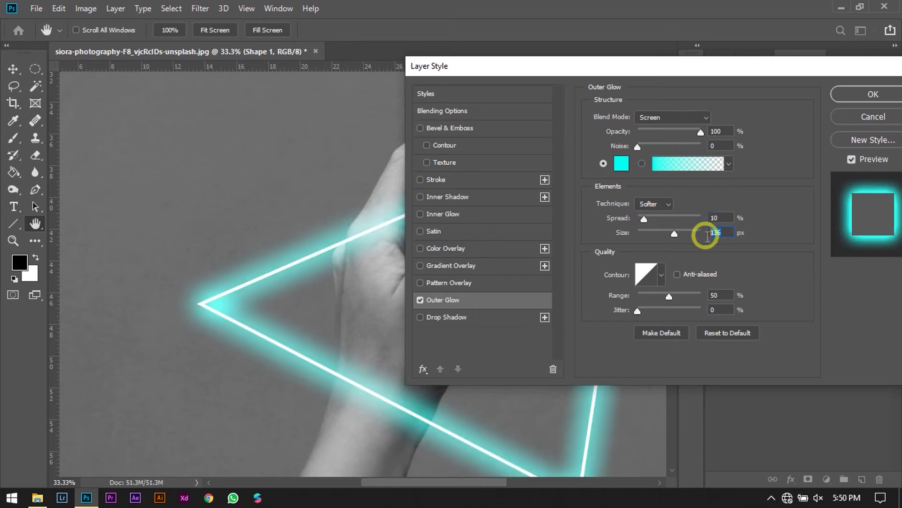
pyautogui.write('100')
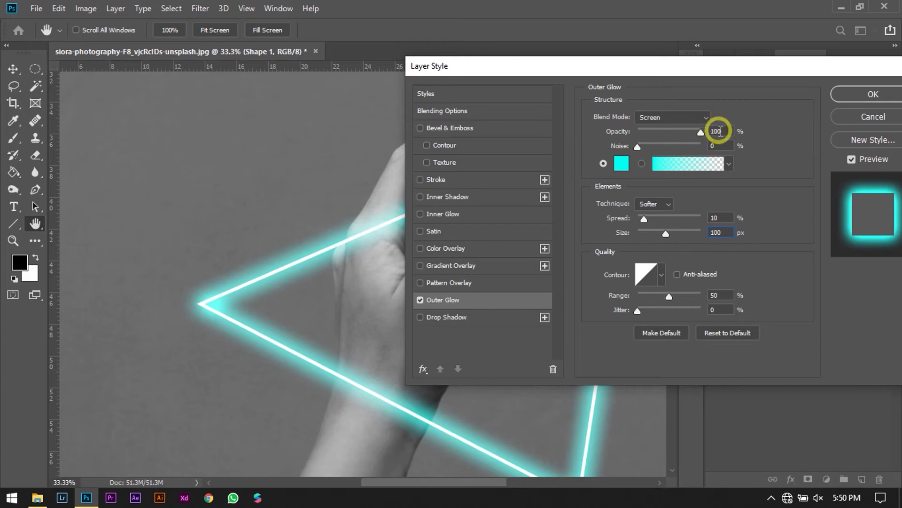
pyautogui.moveTo(700, 132); pyautogui.dragTo(695, 132)
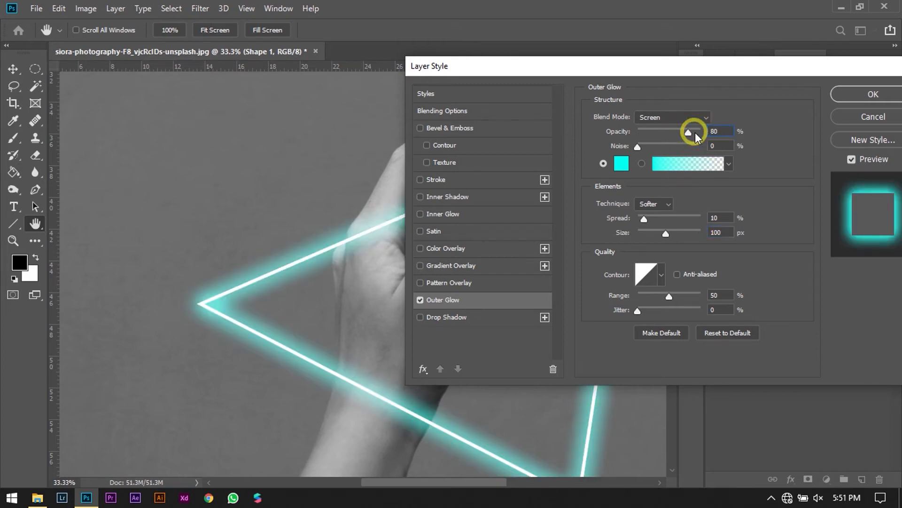
pyautogui.click(872, 94)
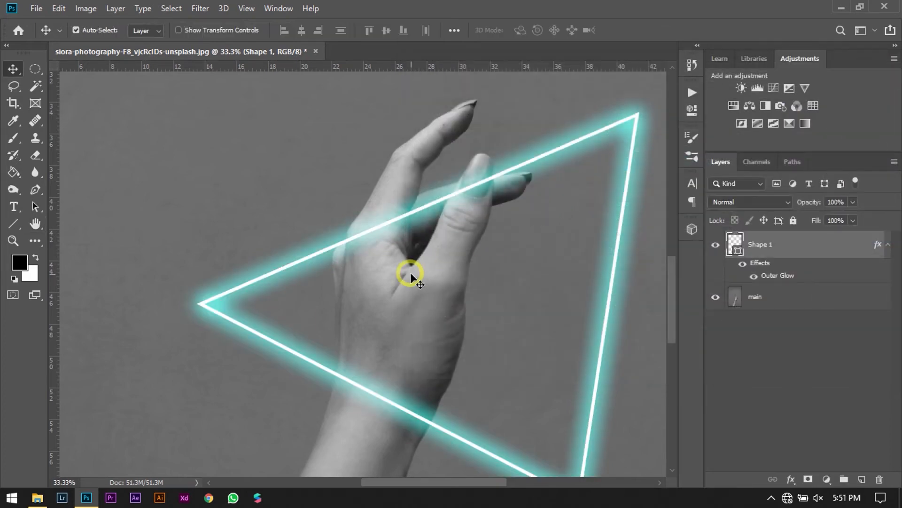
# Convert the triangle's Shape 1 layer to a smart object and add a layer mask to it.
pyautogui.hotkey('ctrl', '+')
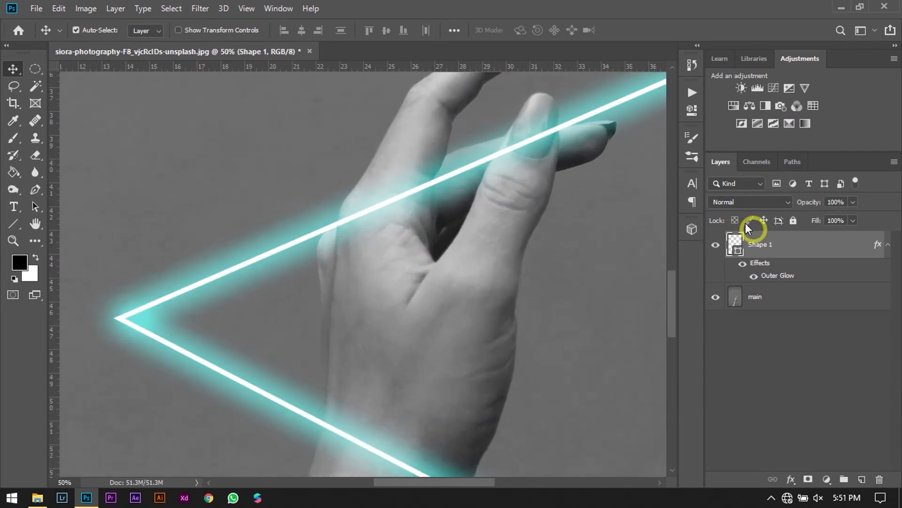
pyautogui.rightClick(789, 249)
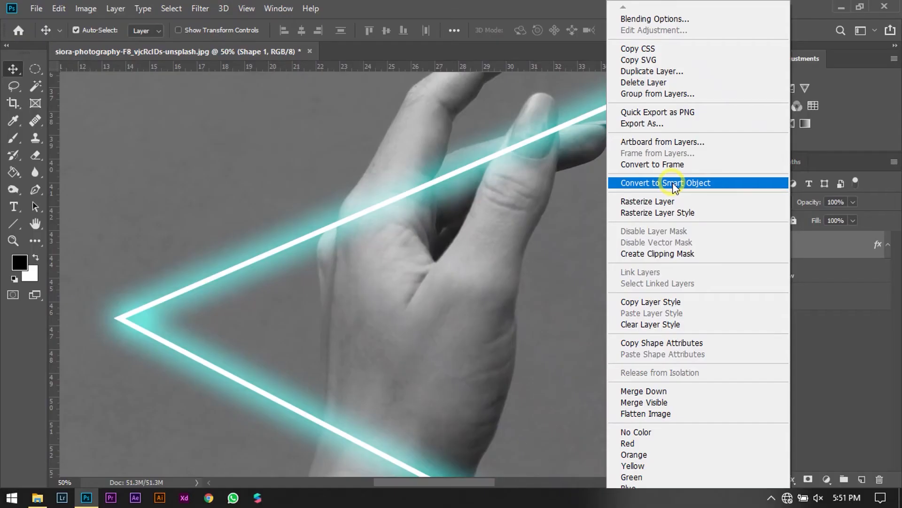
pyautogui.click(673, 183)
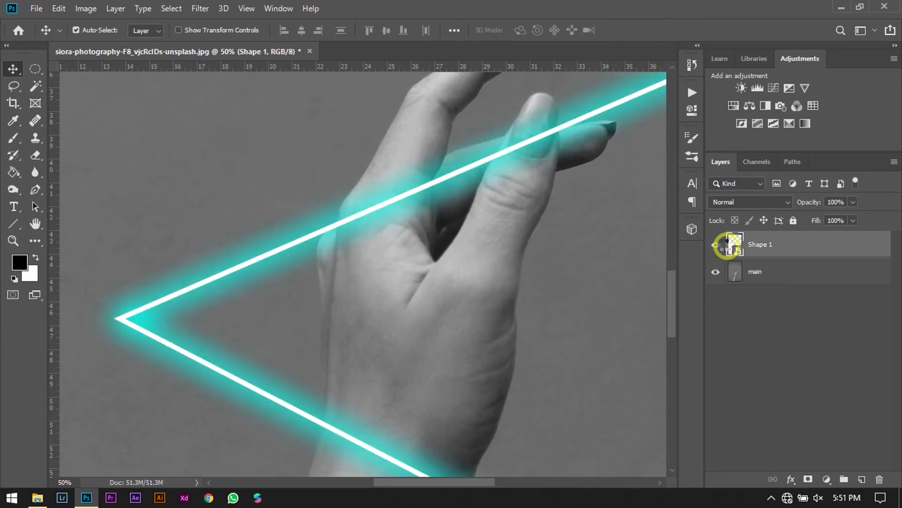
pyautogui.click(807, 479)
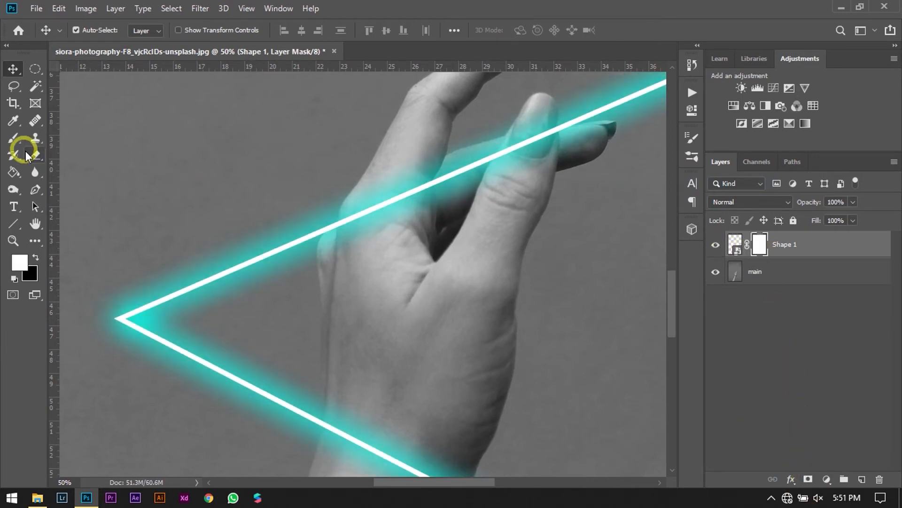
# Set up the Eraser for the mask with a 50 px brush at 100% hardness, 100% opacity and 100% flow.
pyautogui.click(13, 139)
pyautogui.click(58, 140)
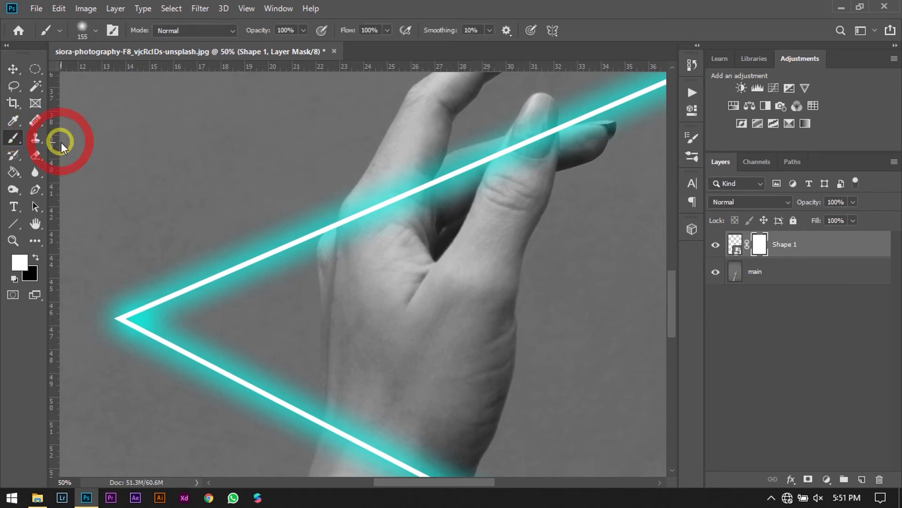
pyautogui.click(82, 29)
pyautogui.click(57, 132)
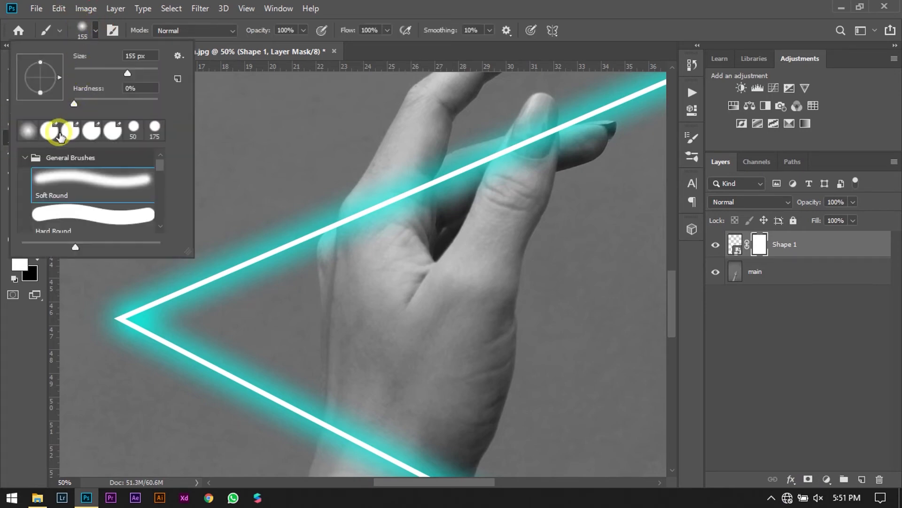
pyautogui.press('e')
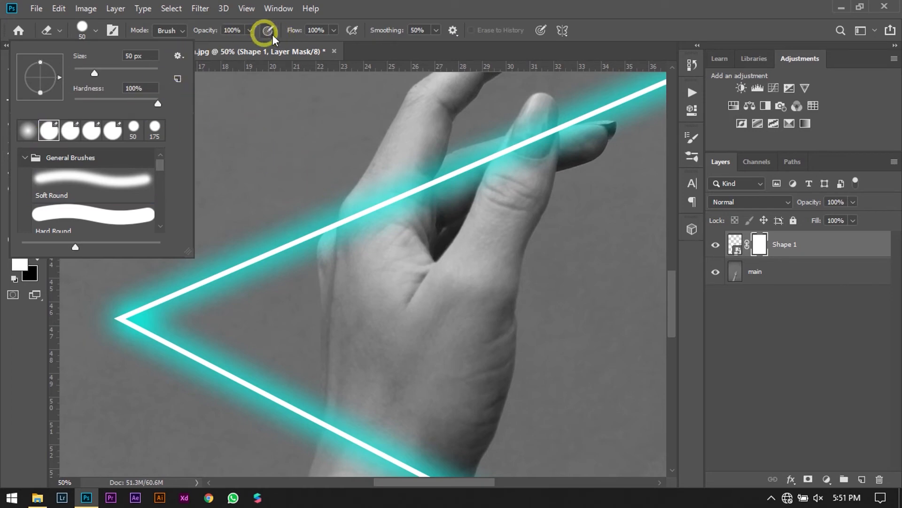
pyautogui.click(243, 30)
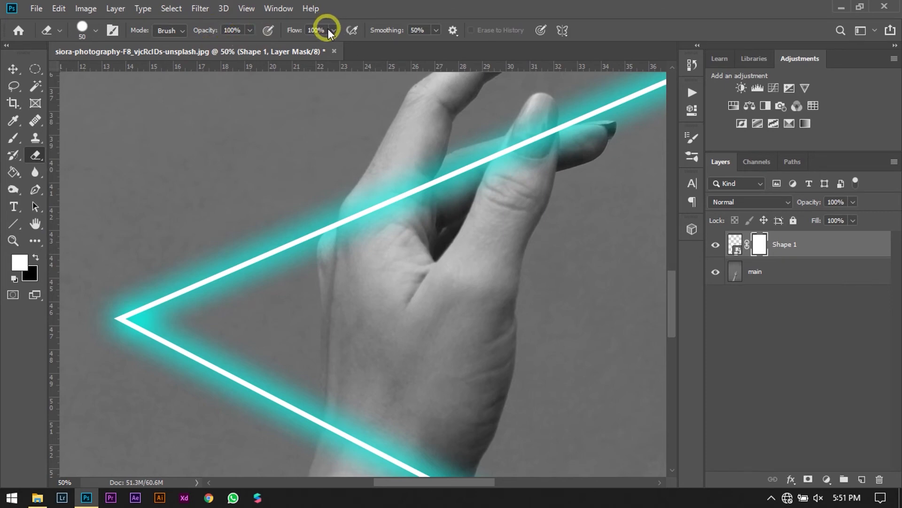
pyautogui.click(316, 30)
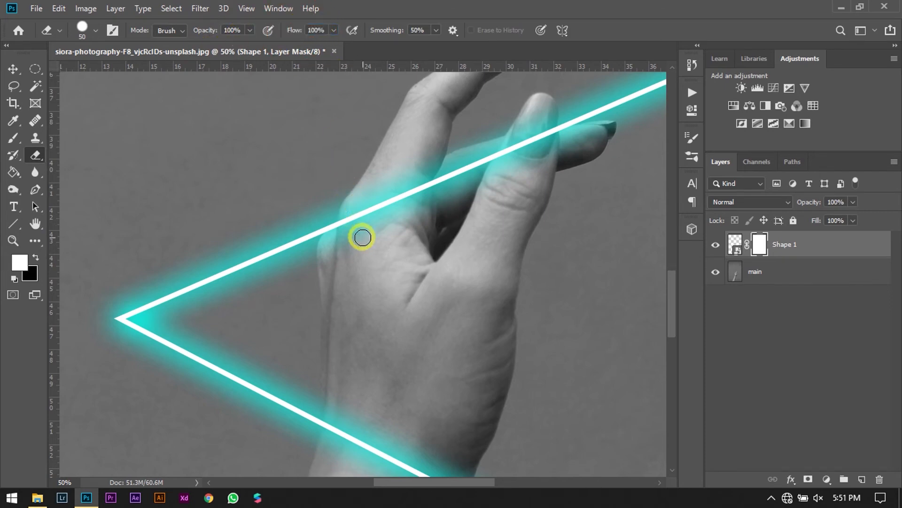
# Erase the neon line and glow on the mask where they cross the knuckle at the base of the index finger.
pyautogui.scroll(1, 361, 237)
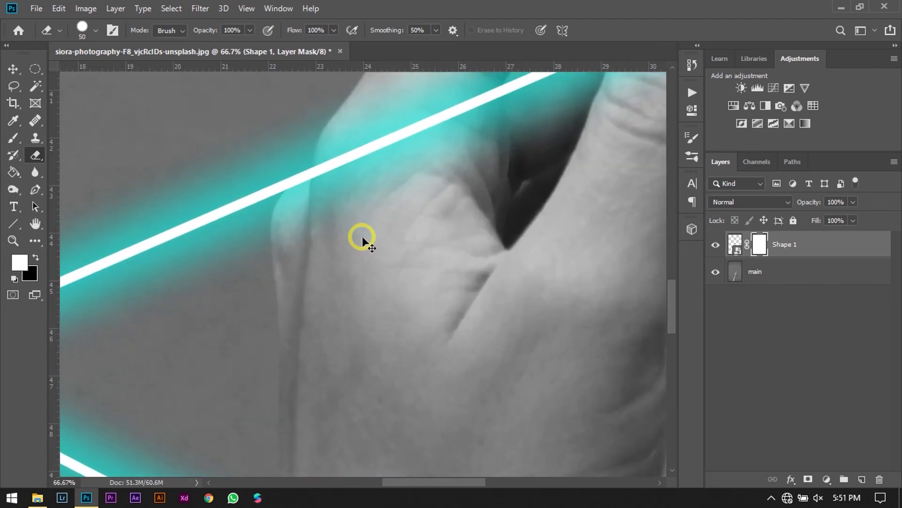
pyautogui.scroll(1, 362, 236)
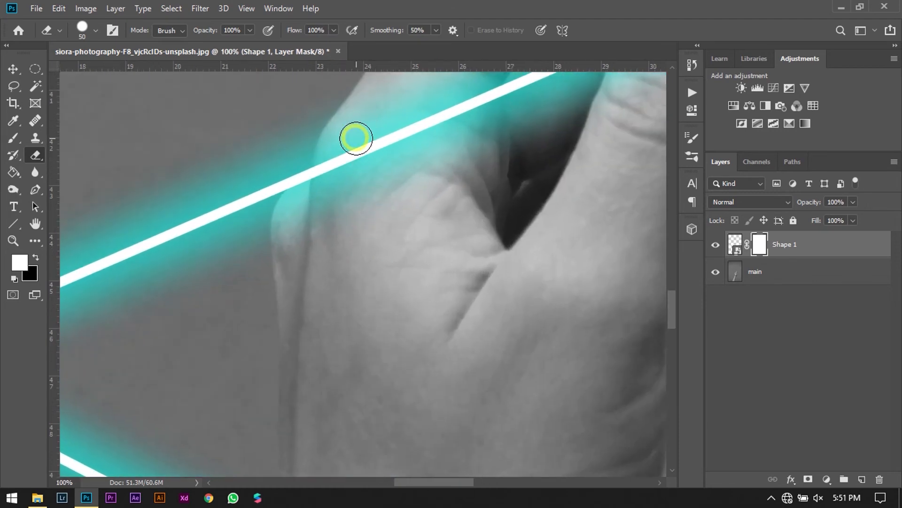
pyautogui.moveTo(360, 123)
pyautogui.mouseDown()
pyautogui.moveTo(334, 186)
pyautogui.moveTo(357, 108)
pyautogui.moveTo(328, 171)
pyautogui.moveTo(320, 217)
pyautogui.moveTo(333, 180)
pyautogui.moveTo(285, 244)
pyautogui.moveTo(284, 224)
pyautogui.moveTo(314, 192)
pyautogui.moveTo(300, 201)
pyautogui.moveTo(293, 212)
pyautogui.moveTo(330, 182)
pyautogui.moveTo(391, 159)
pyautogui.moveTo(325, 245)
pyautogui.moveTo(410, 151)
pyautogui.moveTo(392, 221)
pyautogui.moveTo(444, 122)
pyautogui.moveTo(397, 197)
pyautogui.moveTo(397, 131)
pyautogui.moveTo(396, 184)
pyautogui.moveTo(373, 133)
pyautogui.moveTo(369, 172)
pyautogui.moveTo(385, 98)
pyautogui.moveTo(352, 145)
pyautogui.moveTo(432, 118)
pyautogui.moveTo(391, 112)
pyautogui.moveTo(432, 127)
pyautogui.moveTo(420, 103)
pyautogui.moveTo(447, 172)
pyautogui.moveTo(447, 88)
pyautogui.moveTo(458, 185)
pyautogui.moveTo(486, 137)
pyautogui.moveTo(435, 280)
pyautogui.moveTo(492, 250)
pyautogui.moveTo(672, 299)
pyautogui.mouseUp()
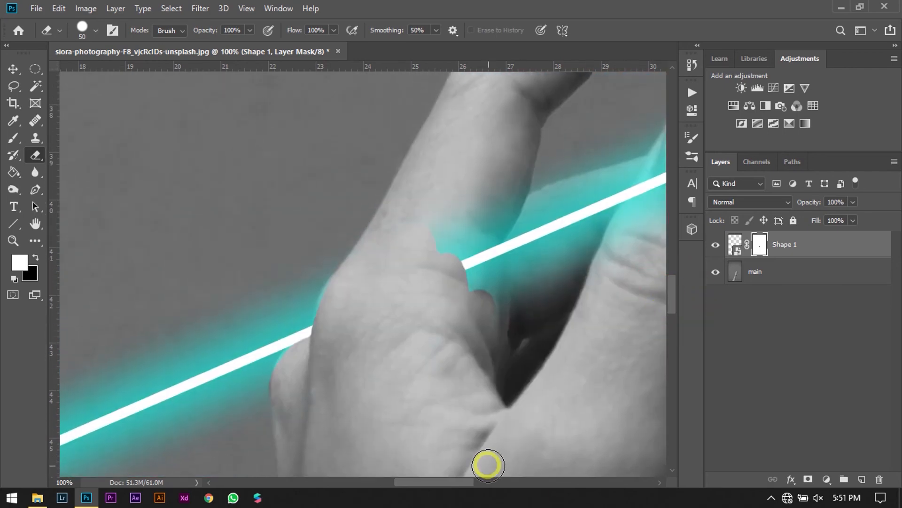
# Set the eraser size to 70 px and mask out the upper neon line and glow across the fingers and thumb, up to the thumb's outer edge.
pyautogui.moveTo(445, 485); pyautogui.dragTo(479, 483)
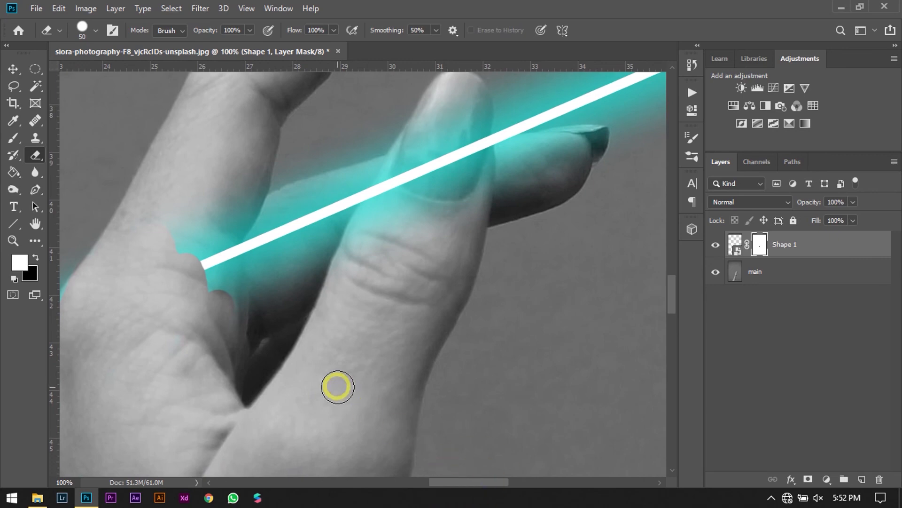
pyautogui.click(90, 29)
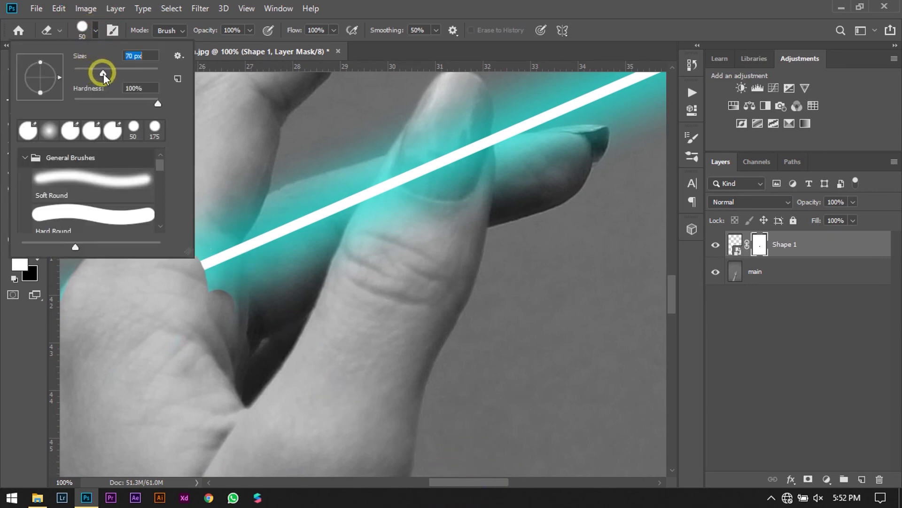
pyautogui.press('Return')
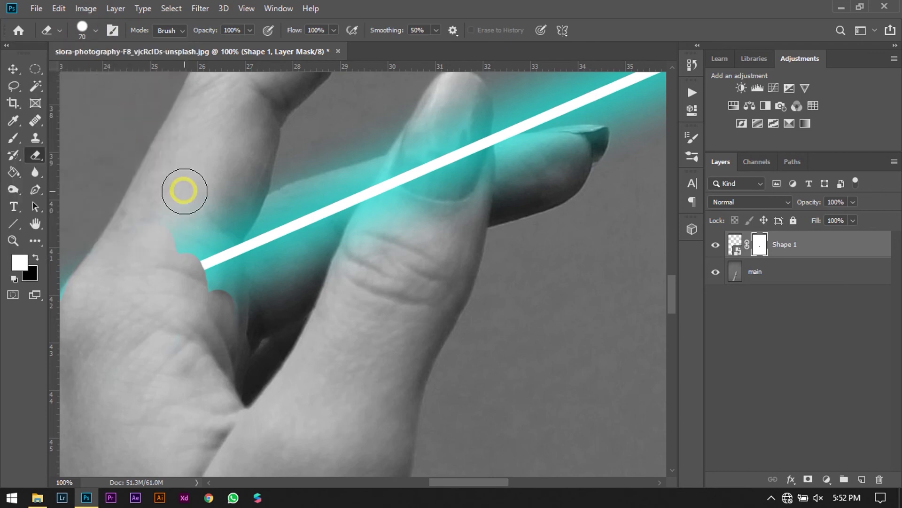
pyautogui.moveTo(182, 247)
pyautogui.mouseDown()
pyautogui.moveTo(210, 260)
pyautogui.moveTo(228, 299)
pyautogui.moveTo(189, 193)
pyautogui.moveTo(260, 297)
pyautogui.moveTo(217, 175)
pyautogui.moveTo(285, 240)
pyautogui.moveTo(253, 217)
pyautogui.moveTo(295, 169)
pyautogui.moveTo(295, 182)
pyautogui.moveTo(272, 196)
pyautogui.moveTo(344, 181)
pyautogui.moveTo(265, 235)
pyautogui.moveTo(381, 189)
pyautogui.moveTo(227, 266)
pyautogui.moveTo(277, 272)
pyautogui.moveTo(339, 219)
pyautogui.moveTo(212, 343)
pyautogui.moveTo(309, 295)
pyautogui.moveTo(339, 264)
pyautogui.moveTo(346, 276)
pyautogui.moveTo(392, 211)
pyautogui.moveTo(309, 263)
pyautogui.moveTo(403, 216)
pyautogui.moveTo(311, 173)
pyautogui.moveTo(376, 147)
pyautogui.moveTo(365, 200)
pyautogui.moveTo(312, 211)
pyautogui.moveTo(405, 158)
pyautogui.moveTo(349, 220)
pyautogui.moveTo(361, 127)
pyautogui.mouseUp()
pyautogui.moveTo(398, 123)
pyautogui.mouseDown()
pyautogui.moveTo(477, 107)
pyautogui.moveTo(458, 228)
pyautogui.mouseUp()
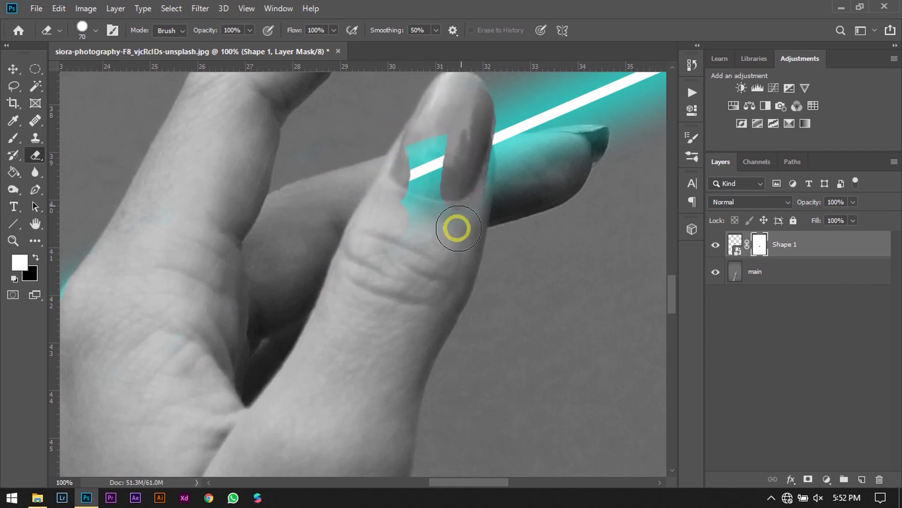
pyautogui.moveTo(439, 156); pyautogui.dragTo(459, 26)
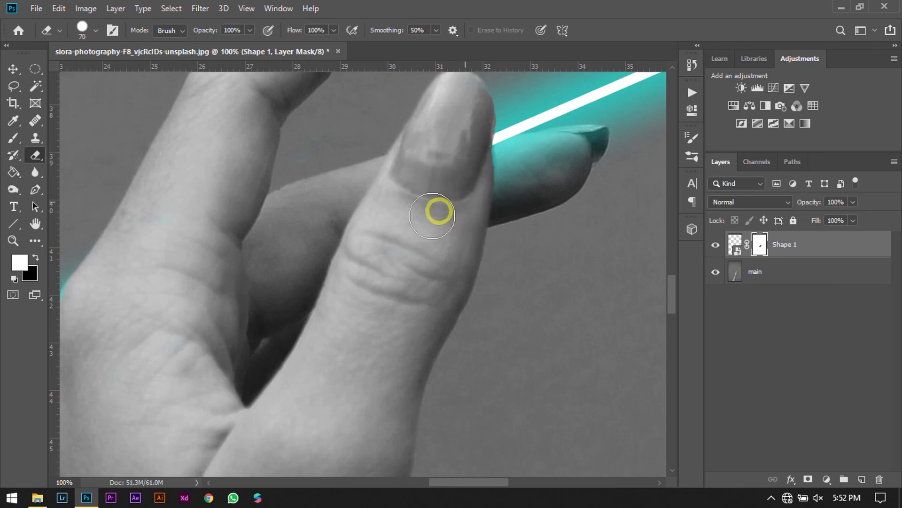
pyautogui.hotkey('ctrl', '0')
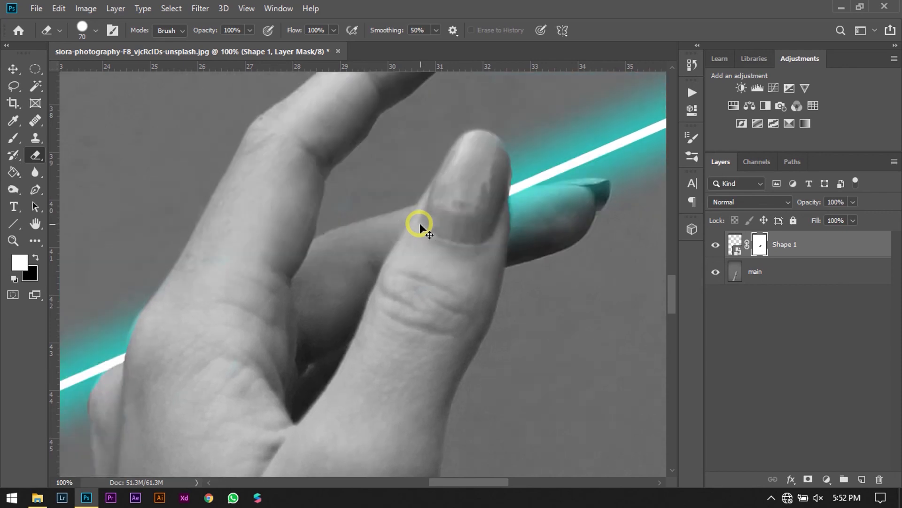